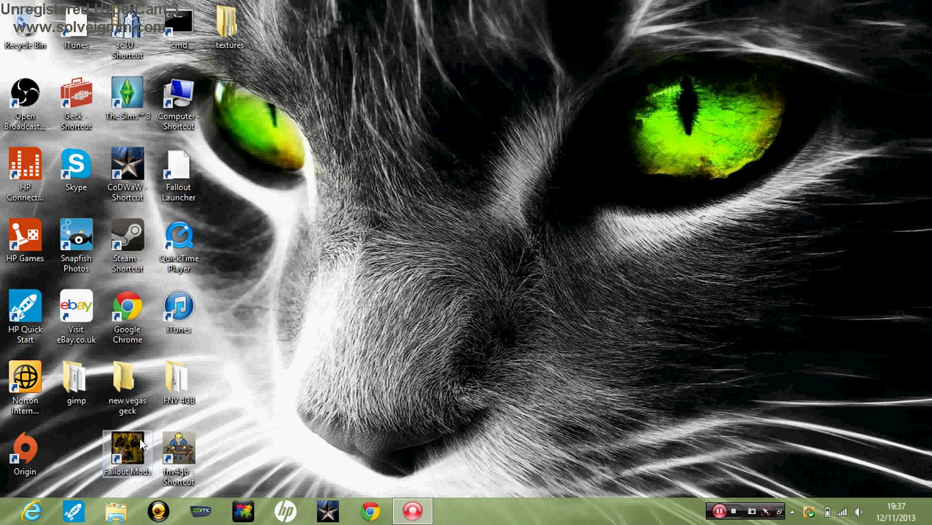
Search Google in Chrome for "fallout new vegas 4gb download" and open the 4GB Fallout New Vegas page on Nexus Mods
{"action": "left_click", "coordinate": [370, 512]}
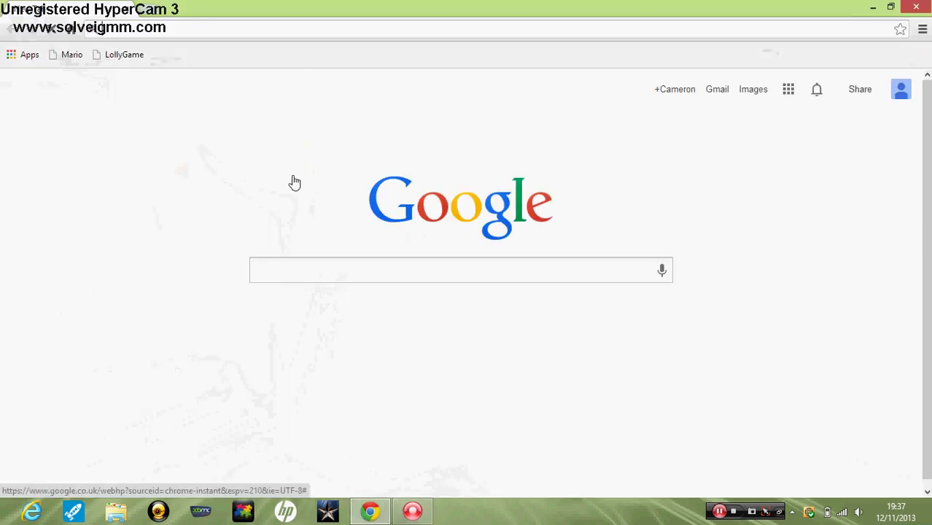
{"action": "left_click", "coordinate": [272, 271]}
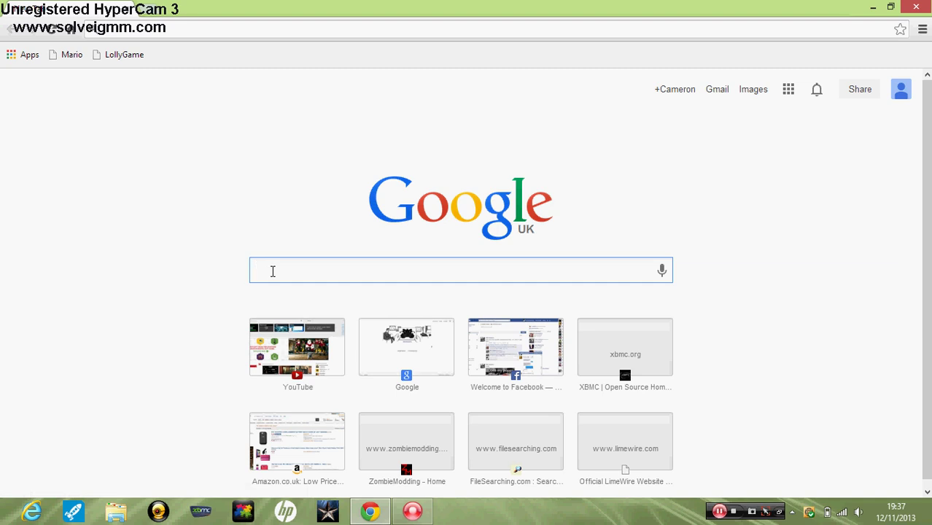
{"action": "left_click", "coordinate": [720, 512]}
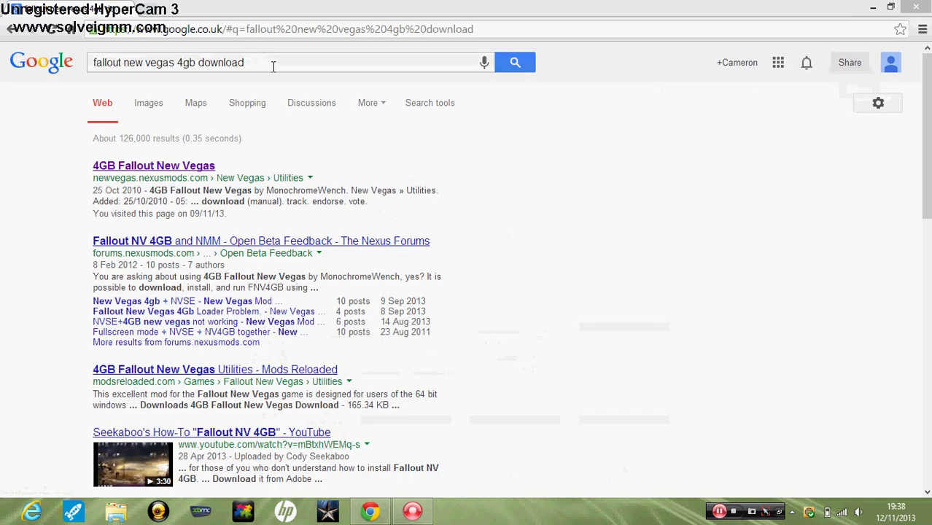
{"action": "left_click_drag", "start_coordinate": [272, 65], "coordinate": [91, 65]}
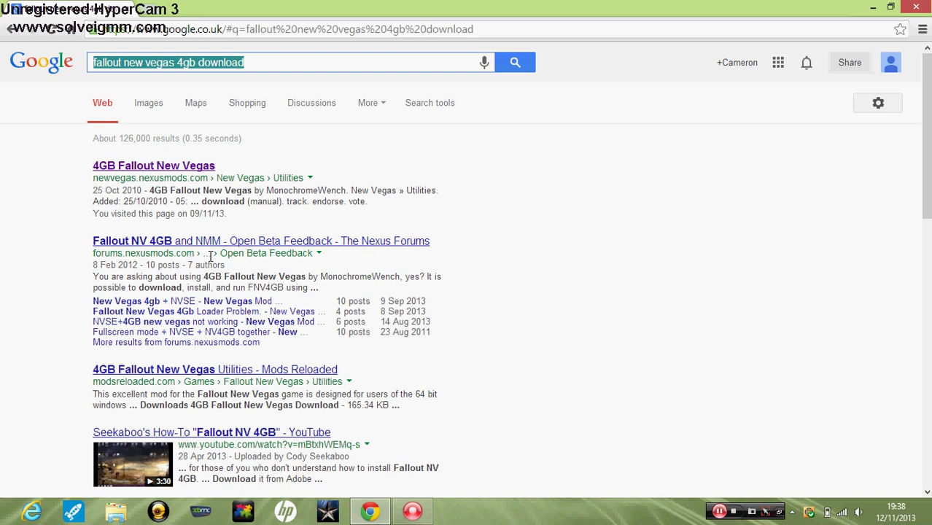
{"action": "left_click", "coordinate": [197, 172]}
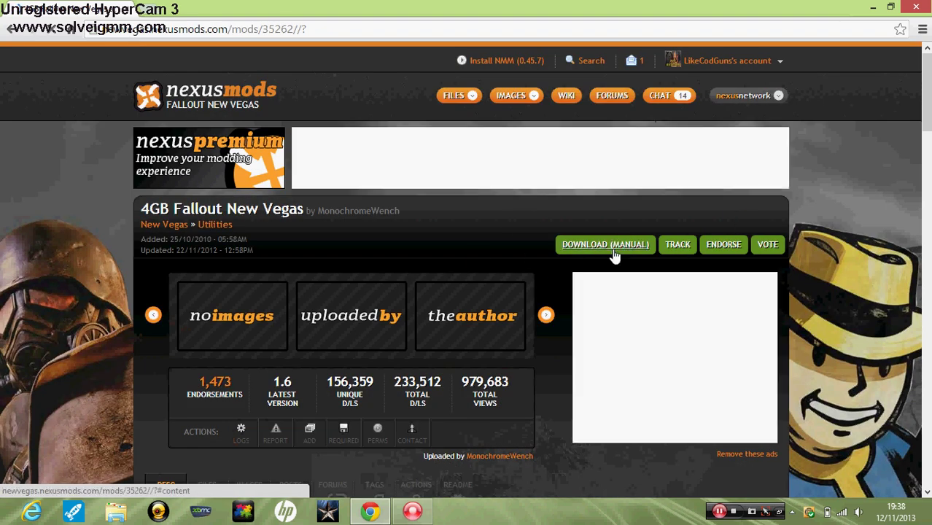
Download the main file FNV4GB-1-6 manually from the London, UK 2 server
{"action": "left_click", "coordinate": [607, 247]}
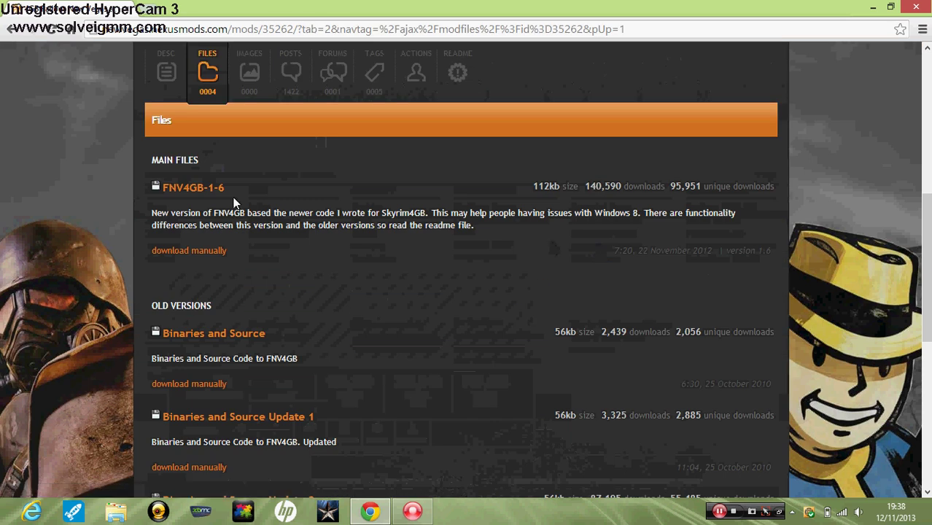
{"action": "left_click", "coordinate": [215, 189]}
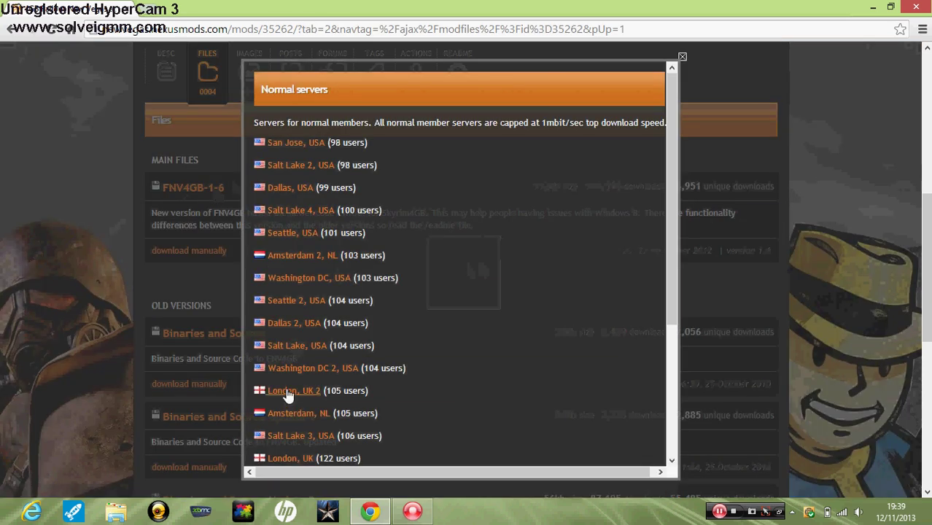
{"action": "left_click", "coordinate": [288, 392]}
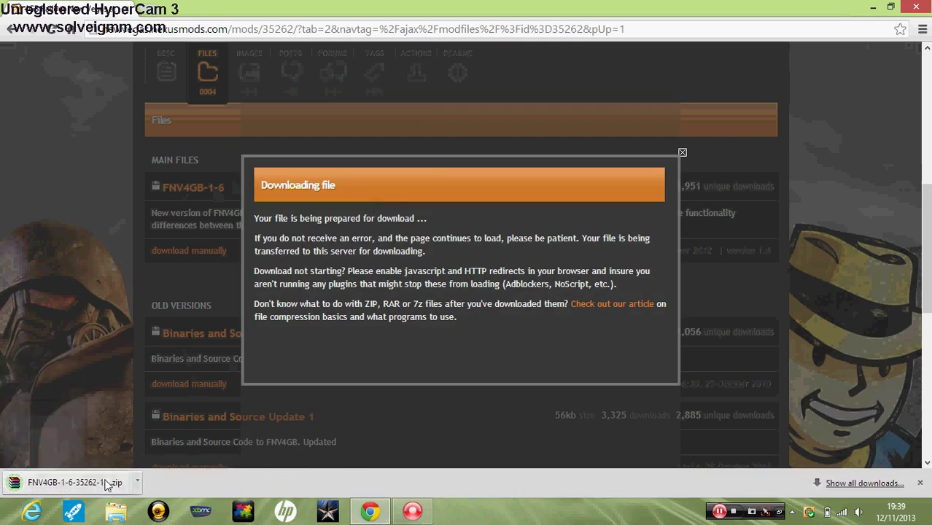
Open the downloaded FNV4GB zip in WinRAR and start extracting all its files and folders to a specified folder
{"action": "left_click", "coordinate": [107, 486]}
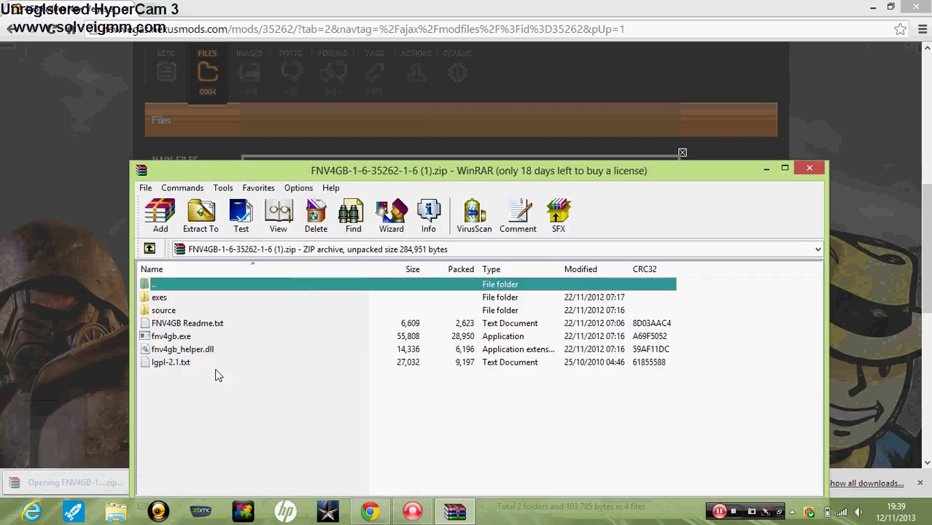
{"action": "left_click", "coordinate": [149, 249]}
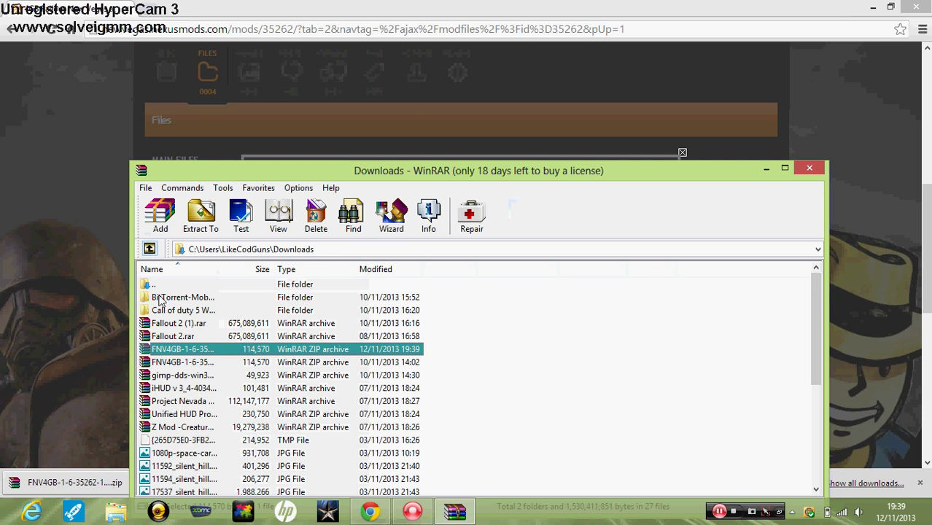
{"action": "double_click", "coordinate": [168, 351]}
{"action": "left_click_drag", "start_coordinate": [183, 411], "coordinate": [179, 294]}
{"action": "right_click", "coordinate": [178, 294]}
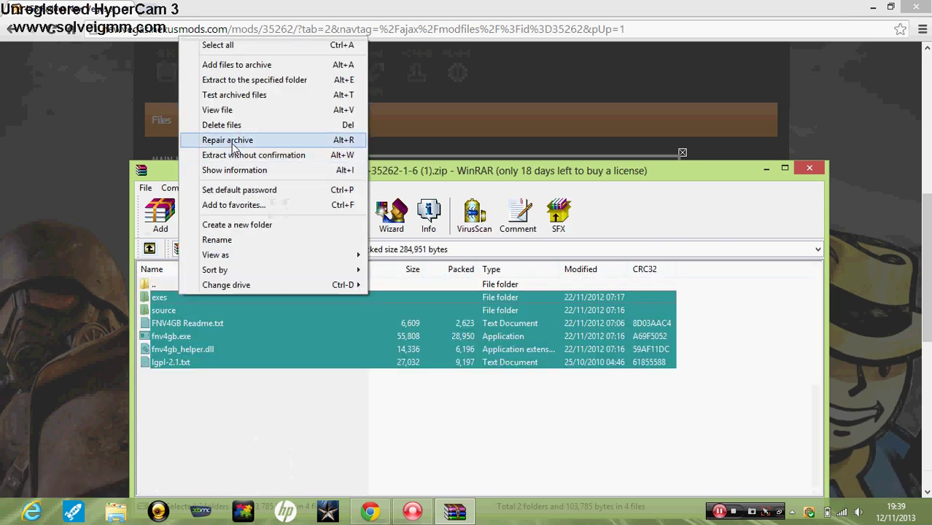
{"action": "left_click", "coordinate": [234, 82]}
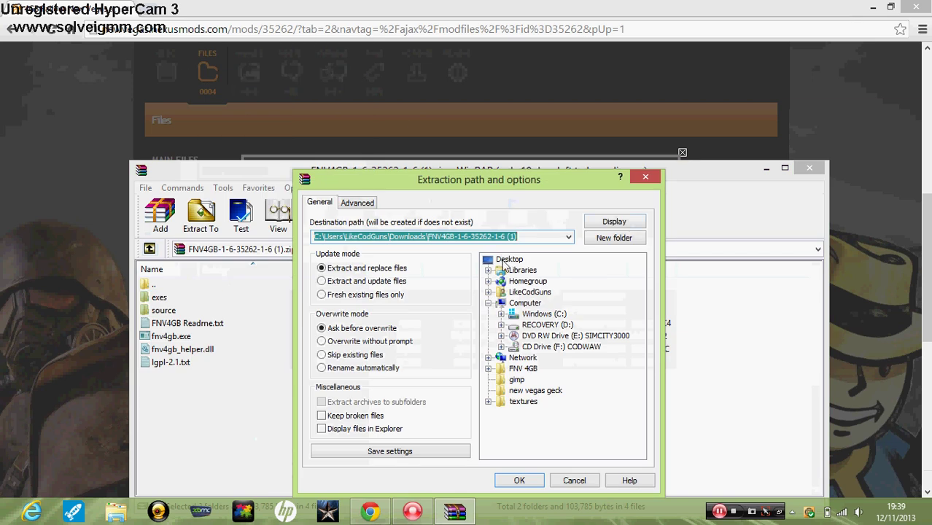
Set the extraction destination to C:\Program Files (x86)\Steam\SteamApps\common\Fallout New Vegas
{"action": "left_click", "coordinate": [501, 313]}
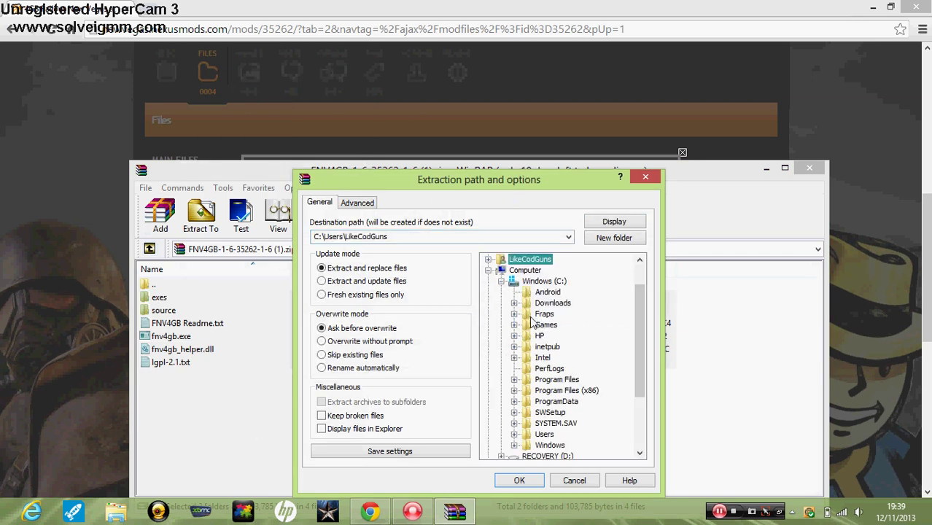
{"action": "scroll", "coordinate": [658, 312], "scroll_direction": "down", "scroll_amount": 2}
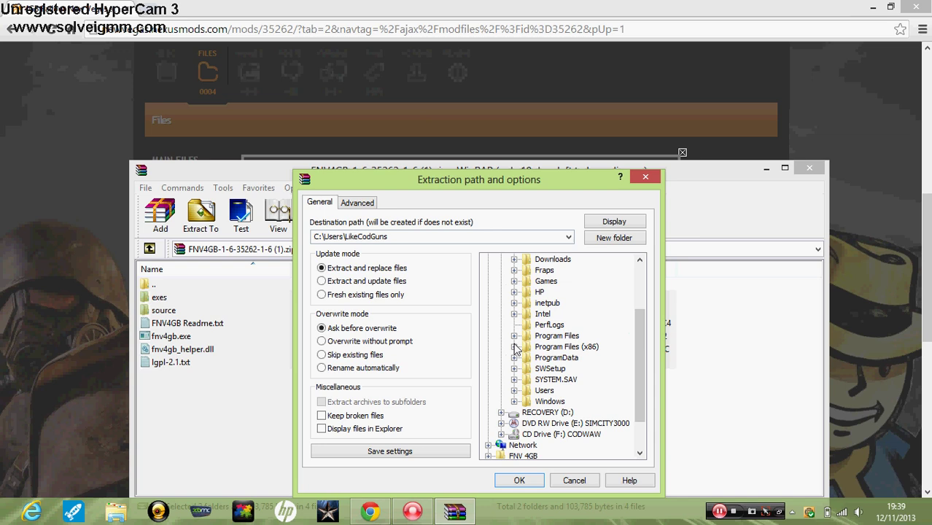
{"action": "left_click", "coordinate": [514, 347]}
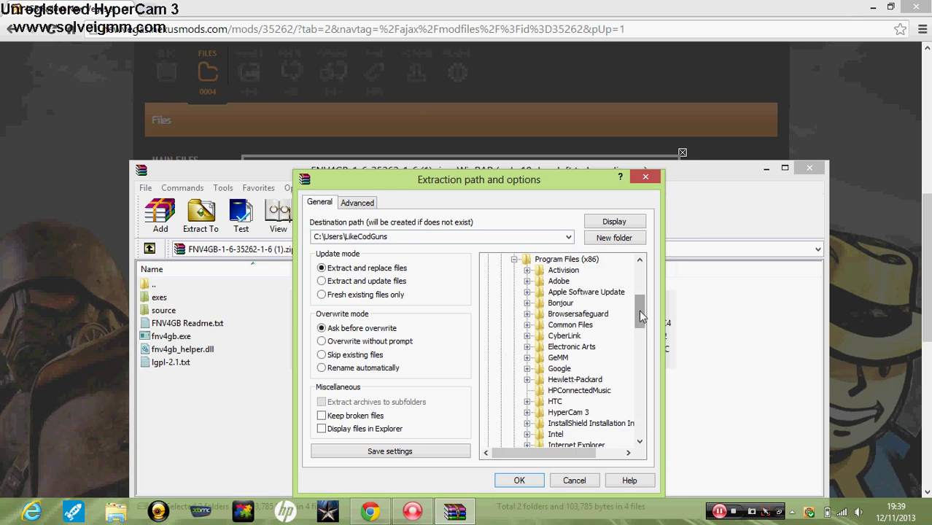
{"action": "left_click_drag", "start_coordinate": [639, 314], "coordinate": [642, 389]}
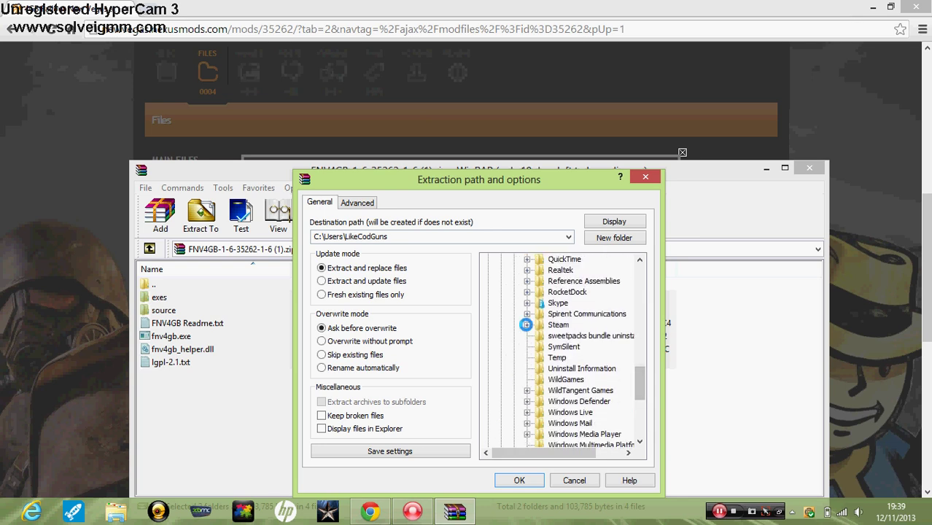
{"action": "left_click", "coordinate": [526, 325]}
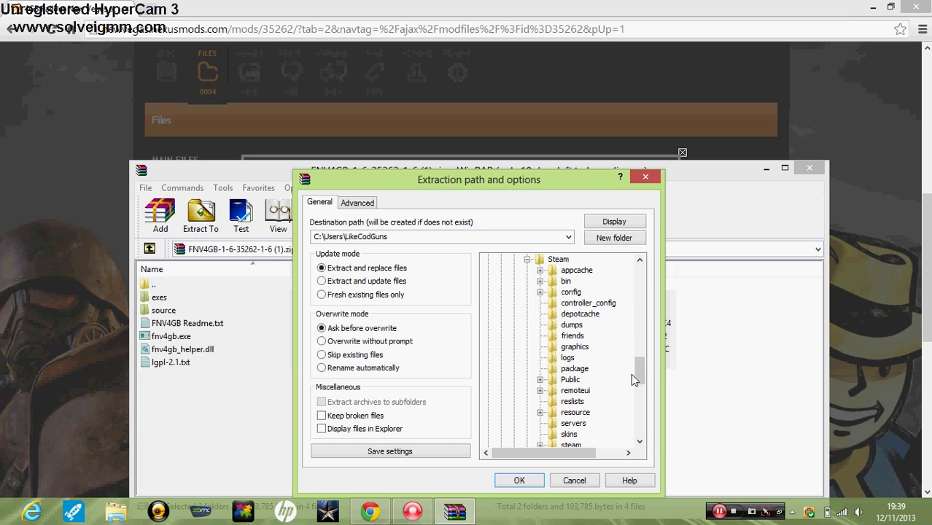
{"action": "left_click_drag", "start_coordinate": [636, 376], "coordinate": [639, 394]}
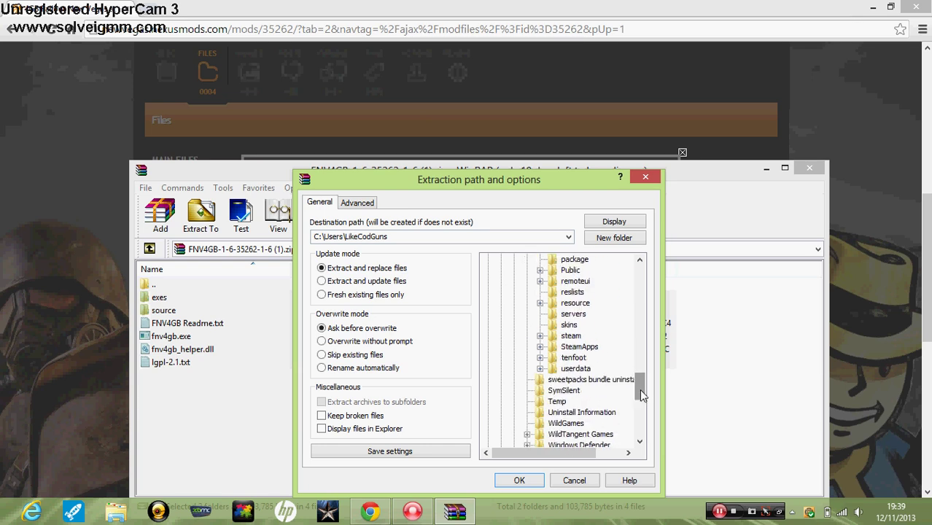
{"action": "left_click", "coordinate": [540, 369]}
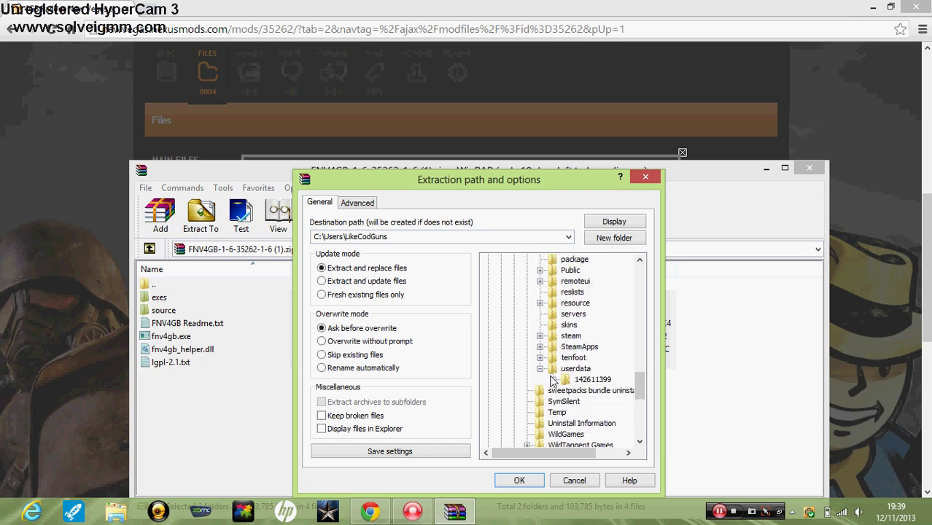
{"action": "left_click", "coordinate": [540, 347]}
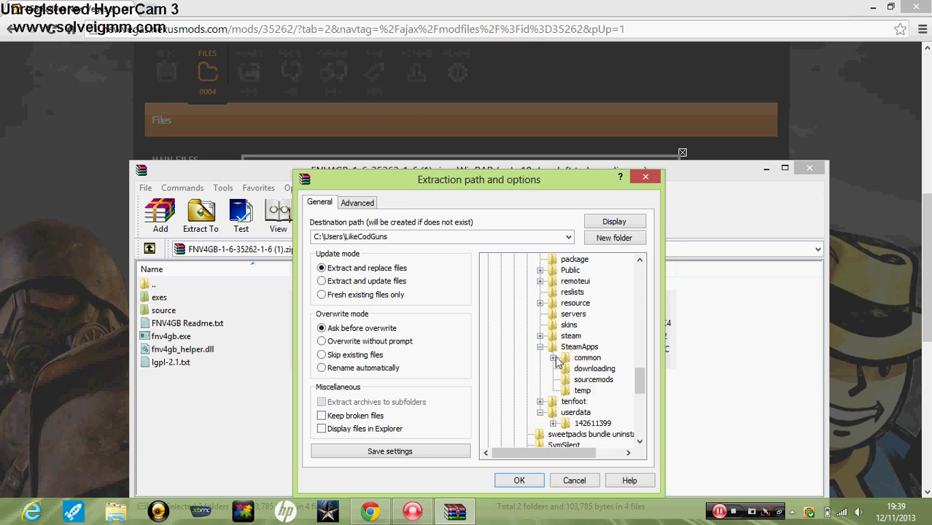
{"action": "left_click", "coordinate": [553, 358]}
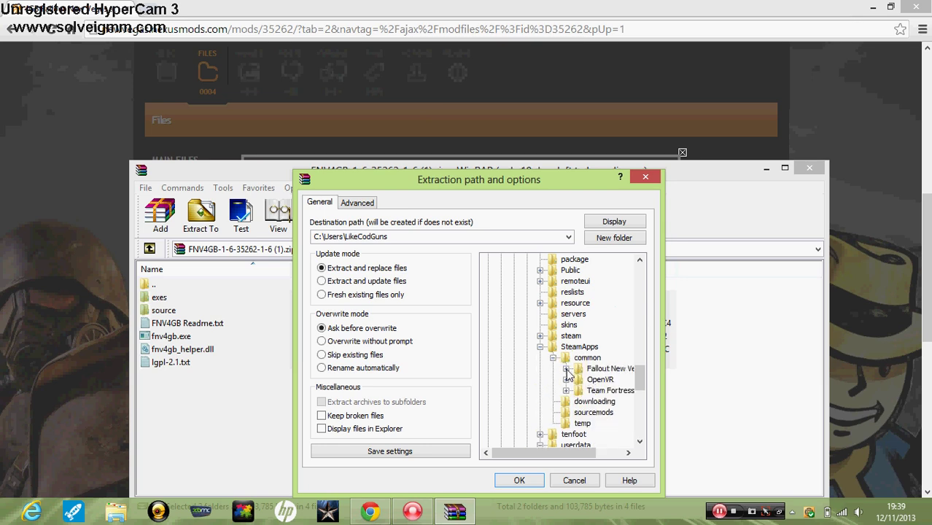
{"action": "left_click", "coordinate": [609, 370]}
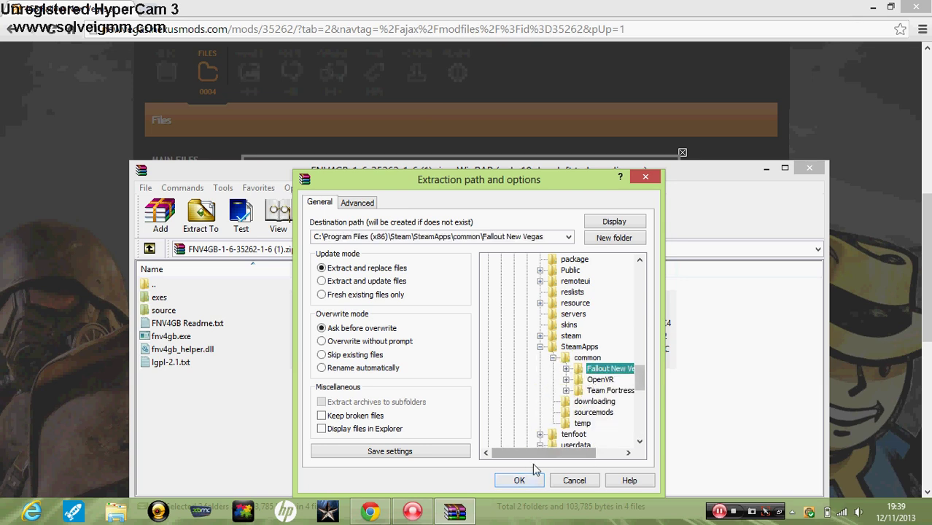
{"action": "left_click", "coordinate": [567, 370]}
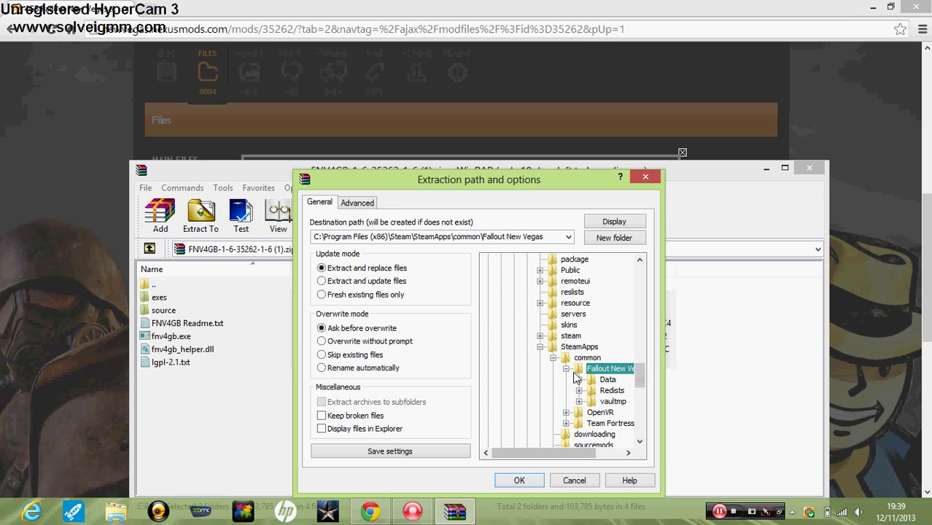
Create a destination subfolder named Fallout 4GB, extract the archive's files, and close WinRAR
{"action": "left_click", "coordinate": [614, 239]}
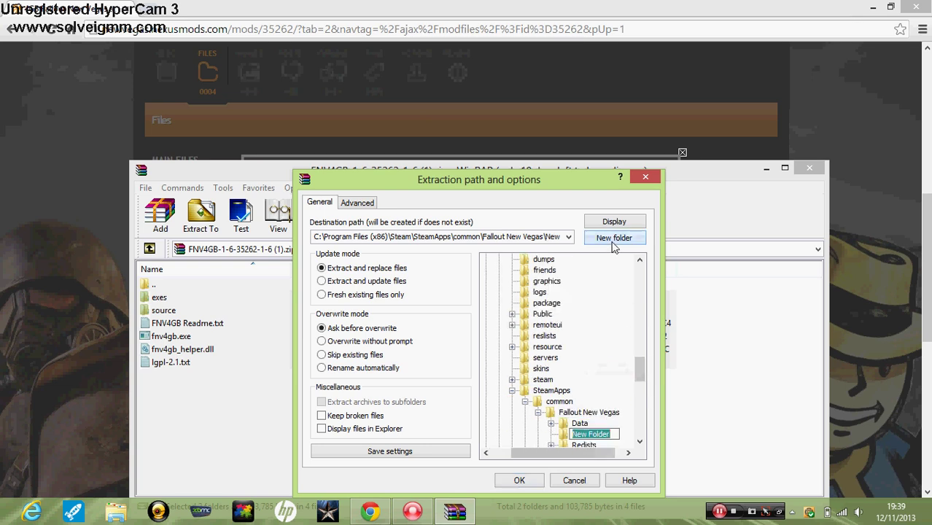
{"action": "type", "text": "Fallout 4GB"}
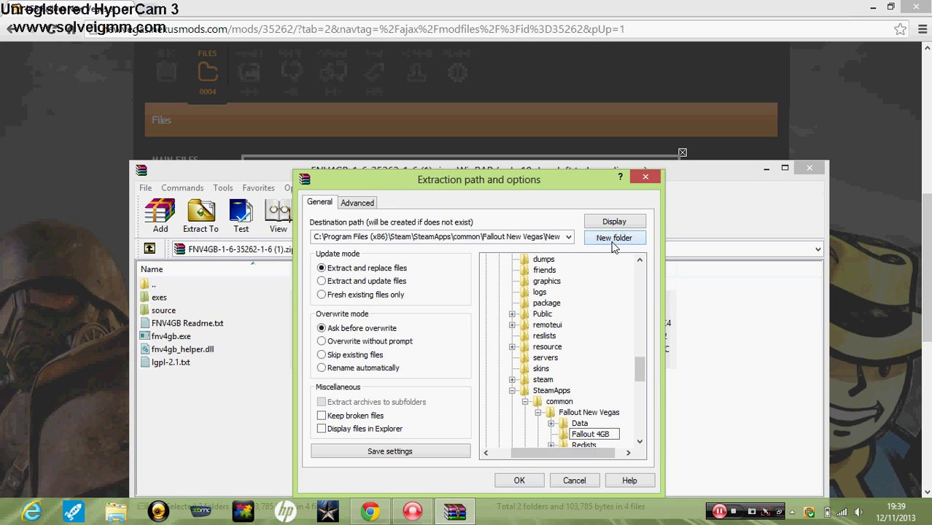
{"action": "left_click", "coordinate": [521, 481]}
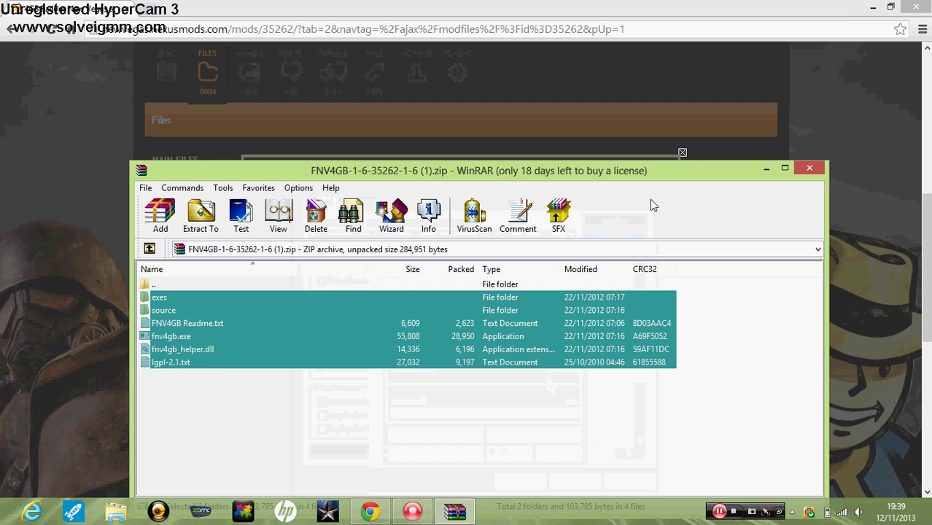
{"action": "left_click", "coordinate": [809, 168]}
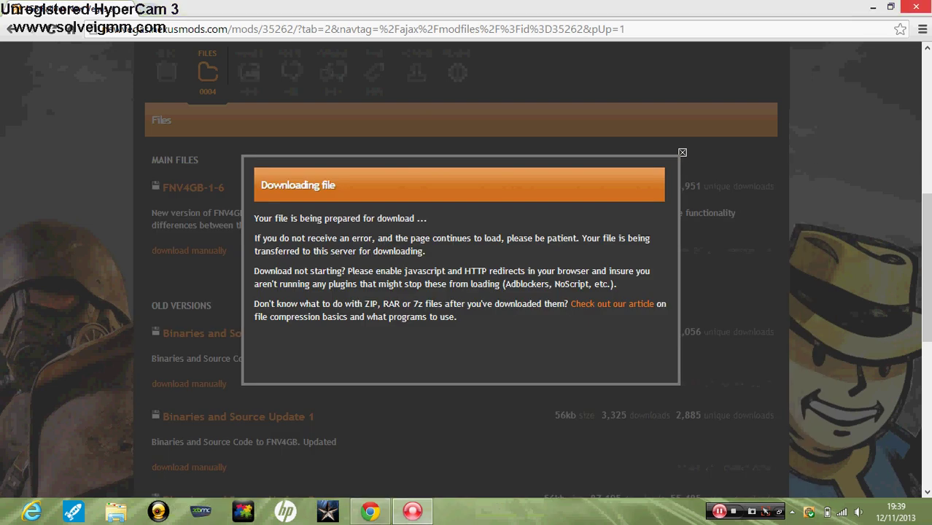
Delete the existing FNV 4GB folder and the fnv4gb shortcut from the desktop
{"action": "left_click", "coordinate": [877, 9]}
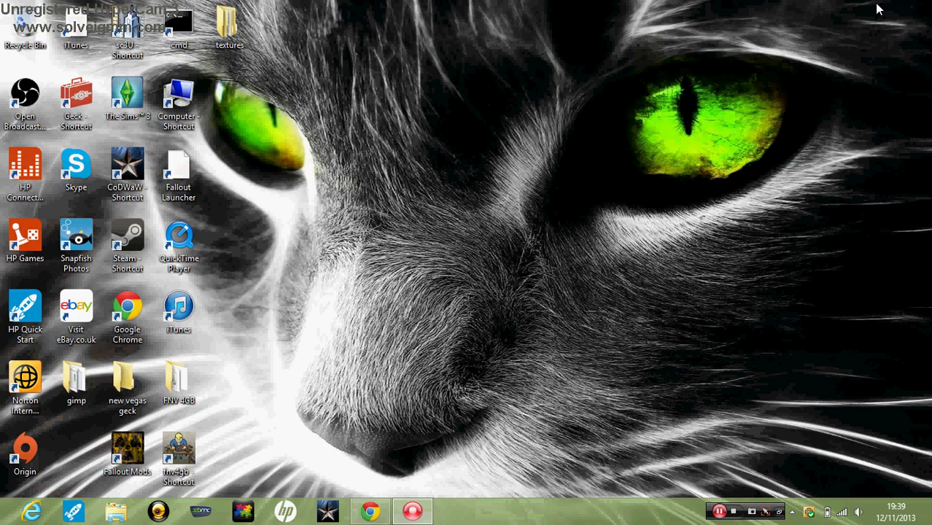
{"action": "left_click_drag", "start_coordinate": [230, 464], "coordinate": [181, 378]}
{"action": "key", "text": "Delete"}
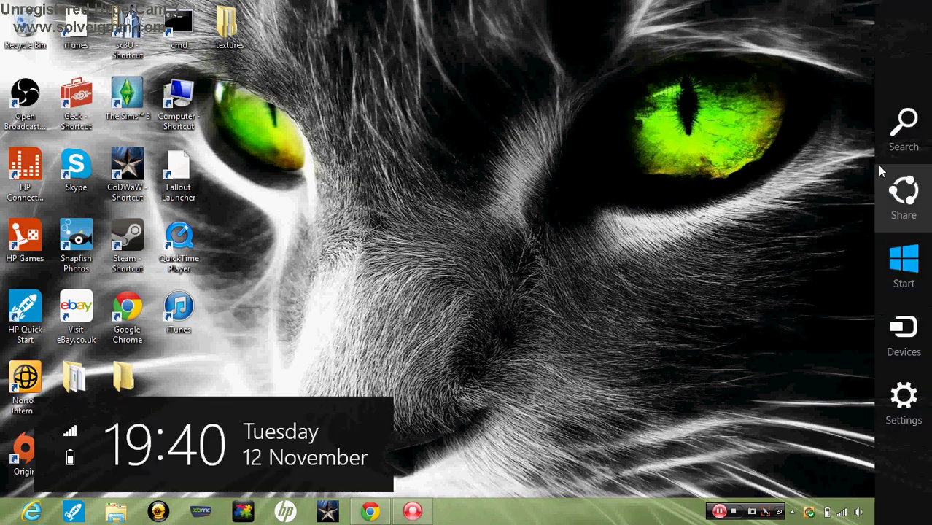
Open the Fallout New Vegas game folder in File Explorer under Program Files (x86)\Steam\SteamApps\common on the C: drive
{"action": "double_click", "coordinate": [178, 98]}
{"action": "left_click", "coordinate": [400, 44]}
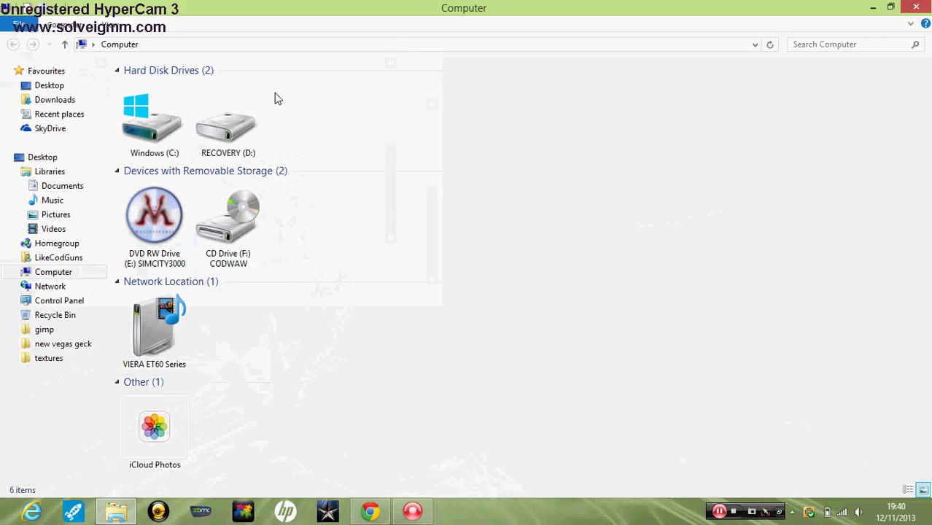
{"action": "double_click", "coordinate": [153, 119]}
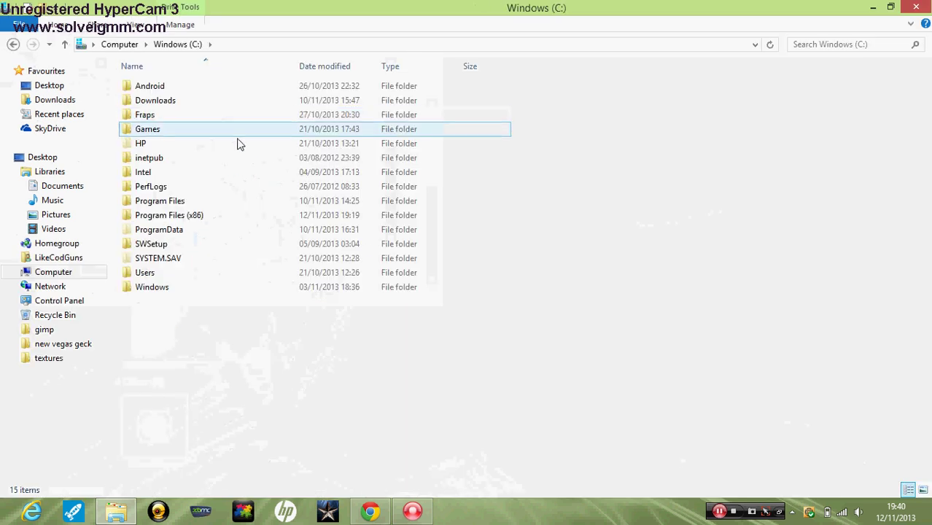
{"action": "double_click", "coordinate": [182, 215]}
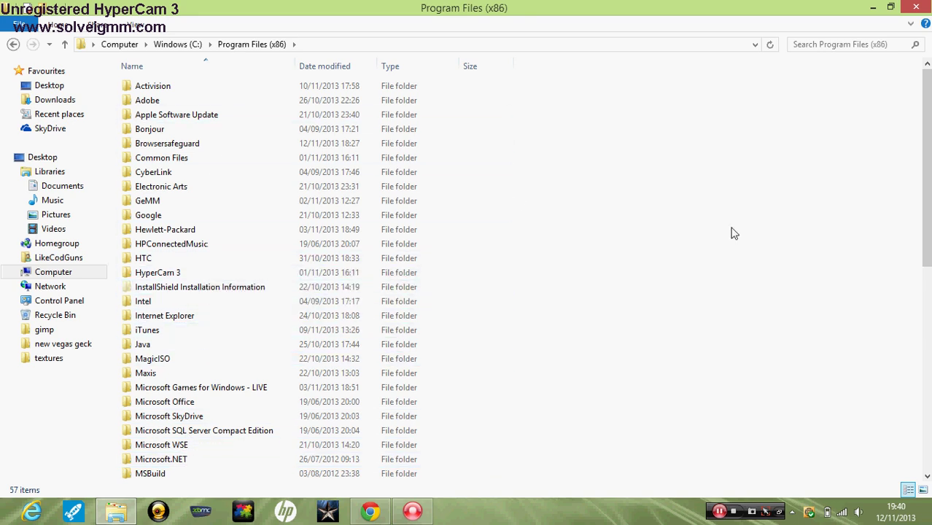
{"action": "scroll", "coordinate": [928, 202], "scroll_direction": "down", "scroll_amount": 6}
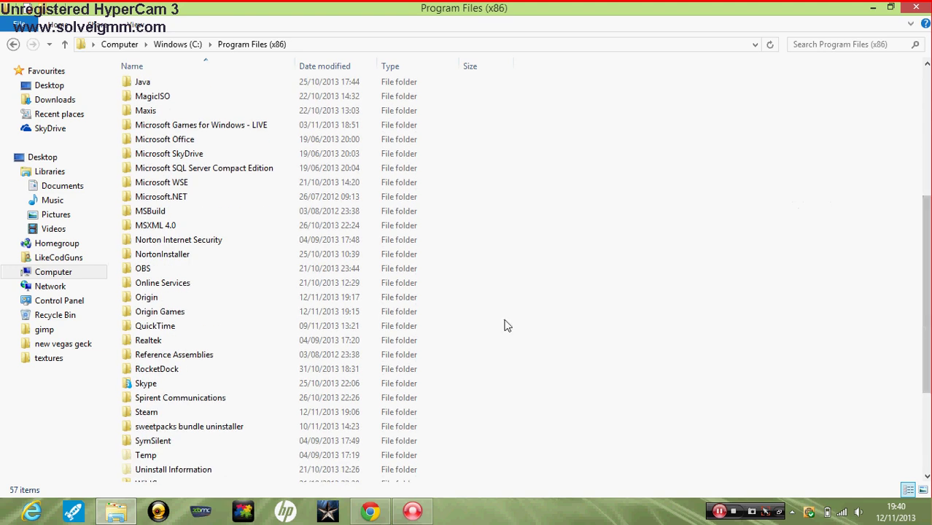
{"action": "double_click", "coordinate": [270, 413]}
{"action": "double_click", "coordinate": [245, 333]}
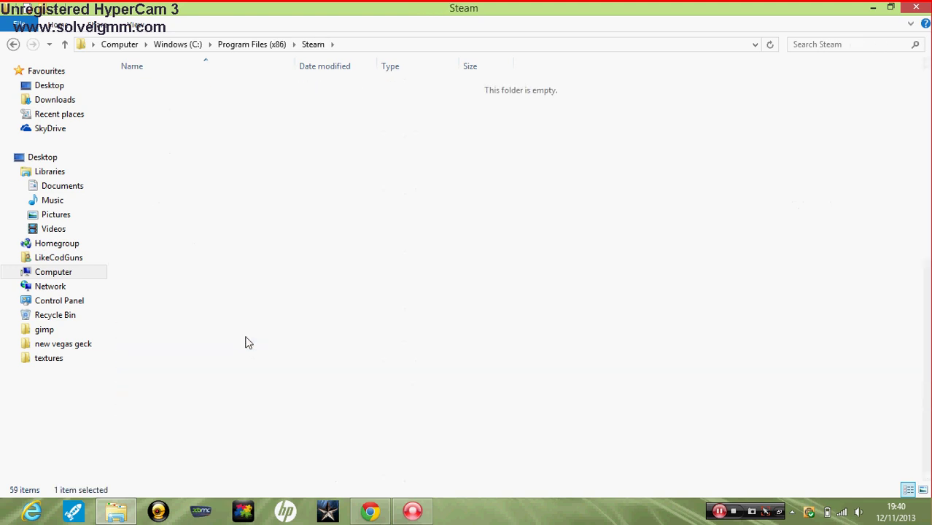
{"action": "double_click", "coordinate": [249, 87]}
{"action": "double_click", "coordinate": [249, 86]}
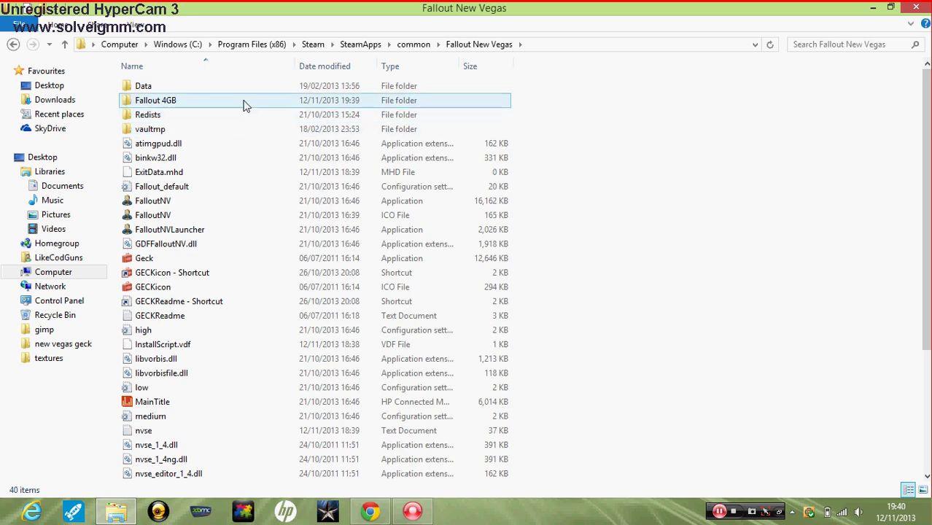
Open the Fallout 4GB folder and create a shortcut to the fnv4gb application in it
{"action": "double_click", "coordinate": [219, 101]}
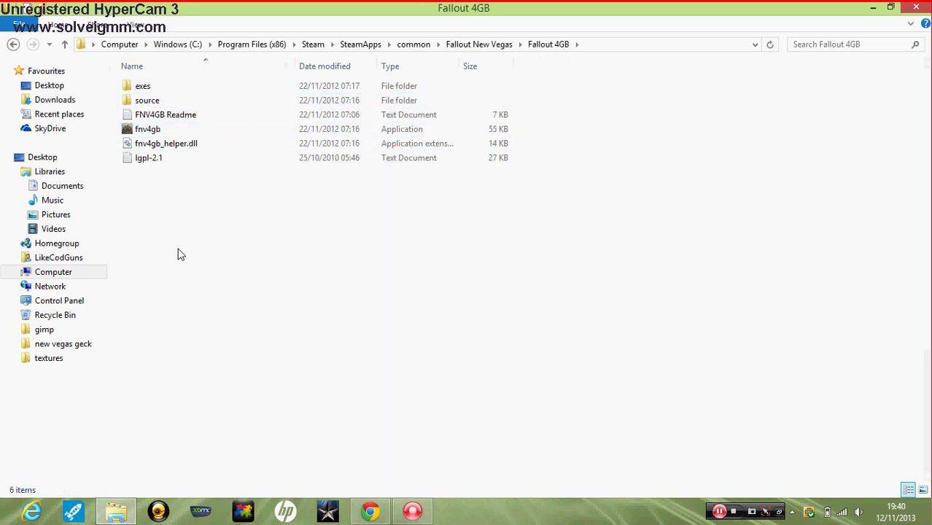
{"action": "left_click_drag", "start_coordinate": [188, 232], "coordinate": [191, 82]}
{"action": "left_click", "coordinate": [166, 211]}
{"action": "left_click_drag", "start_coordinate": [173, 188], "coordinate": [184, 88]}
{"action": "left_click", "coordinate": [166, 175]}
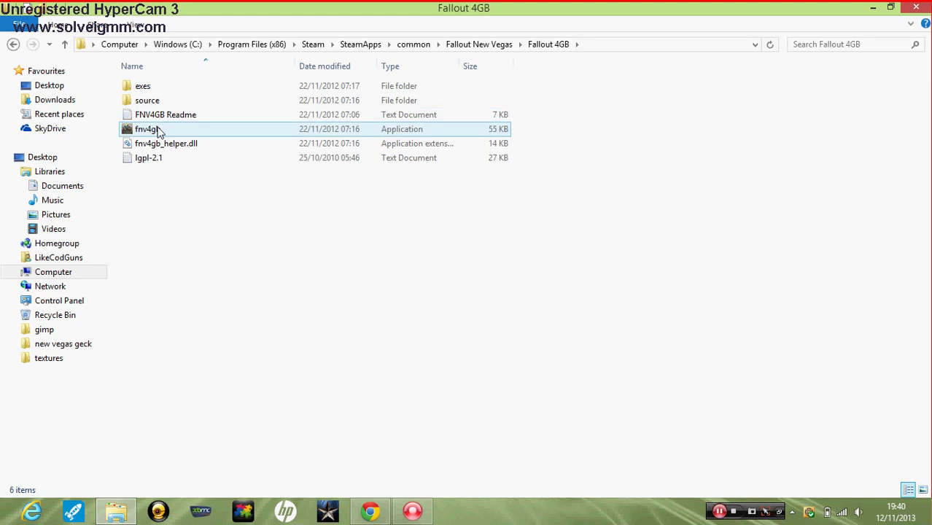
{"action": "right_click", "coordinate": [160, 131]}
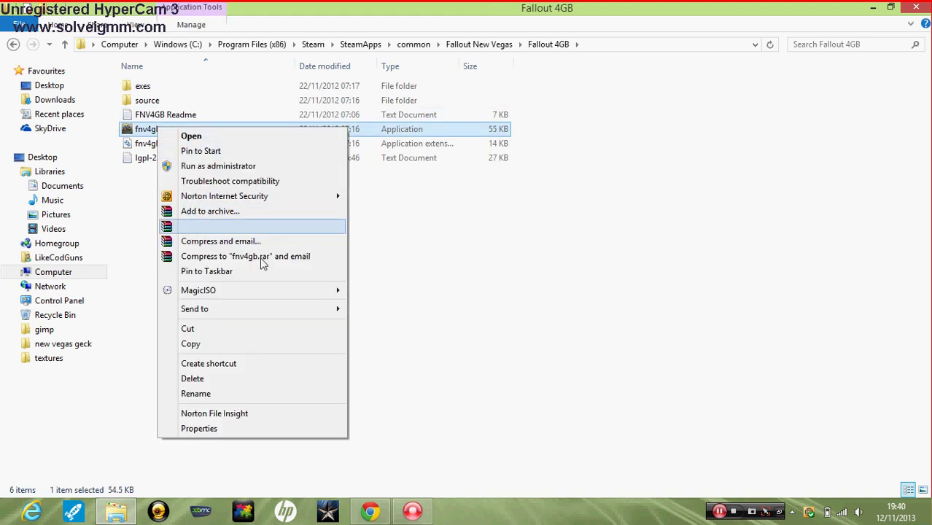
{"action": "left_click", "coordinate": [248, 362]}
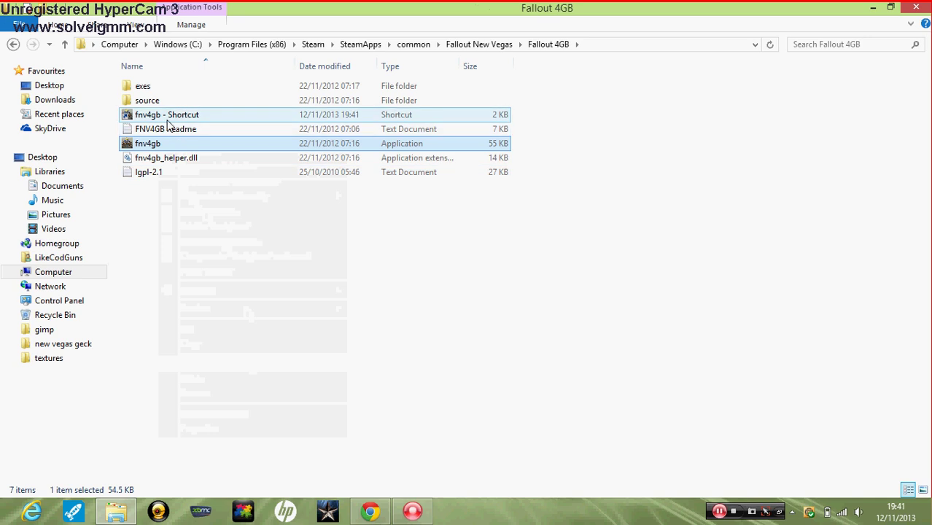
Move the new fnv4gb shortcut to the desktop beside the Computer shortcut, and place the Fallout Mods icon directly below it
{"action": "right_click", "coordinate": [167, 121]}
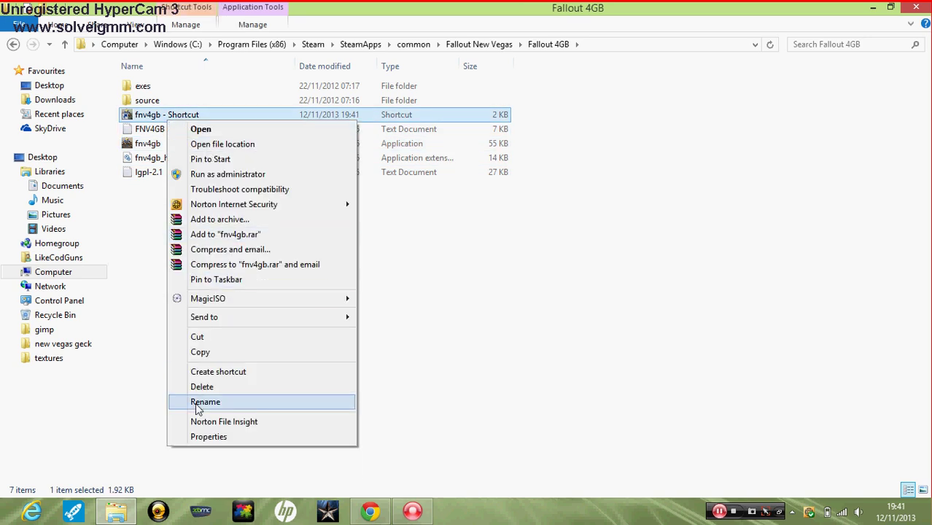
{"action": "left_click", "coordinate": [219, 340]}
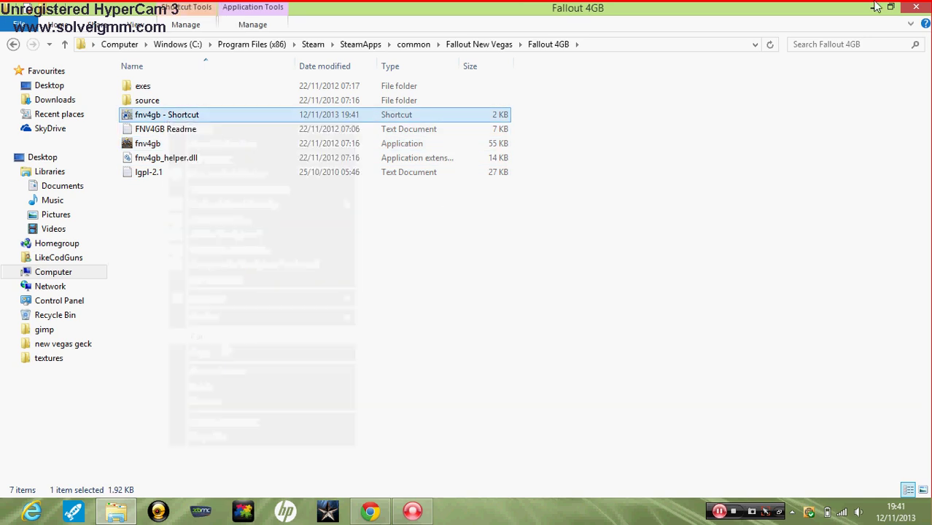
{"action": "left_click", "coordinate": [916, 9]}
{"action": "right_click", "coordinate": [488, 156]}
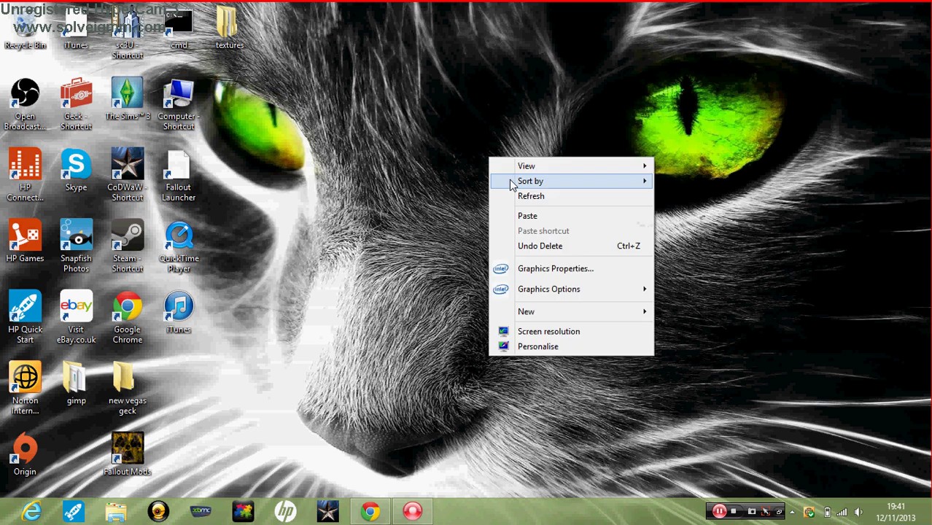
{"action": "left_click", "coordinate": [554, 215]}
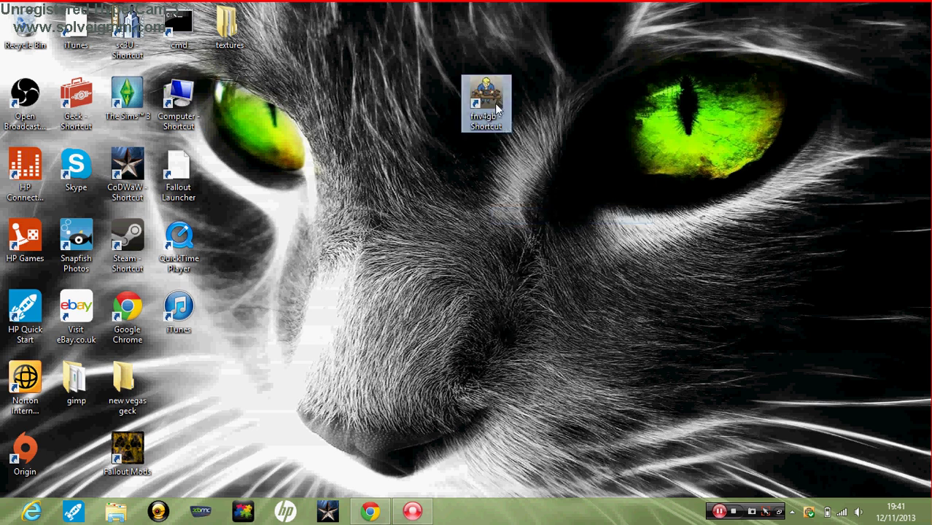
{"action": "left_click_drag", "start_coordinate": [496, 108], "coordinate": [252, 108]}
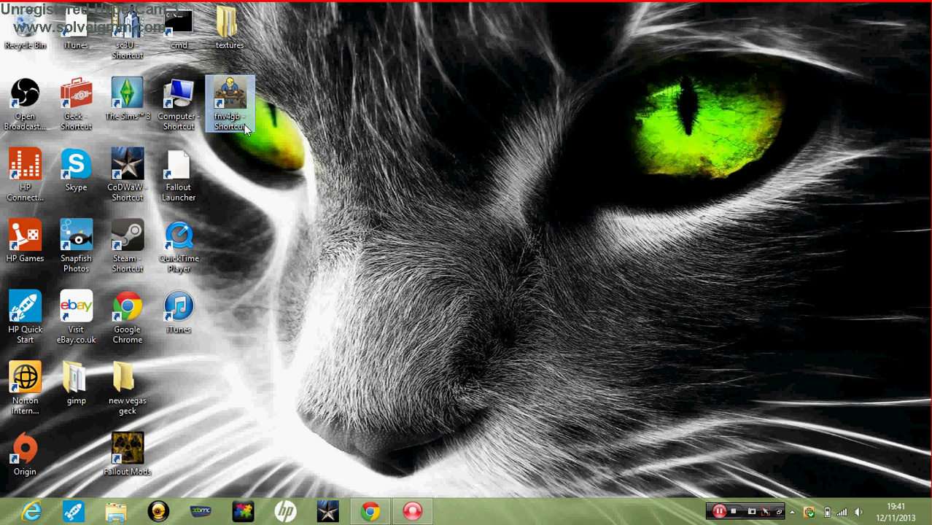
{"action": "left_click_drag", "start_coordinate": [143, 453], "coordinate": [248, 166]}
Open Steam from the desktop, view the Fallout: New Vegas page in the library, and close the Steam window
{"action": "double_click", "coordinate": [127, 235]}
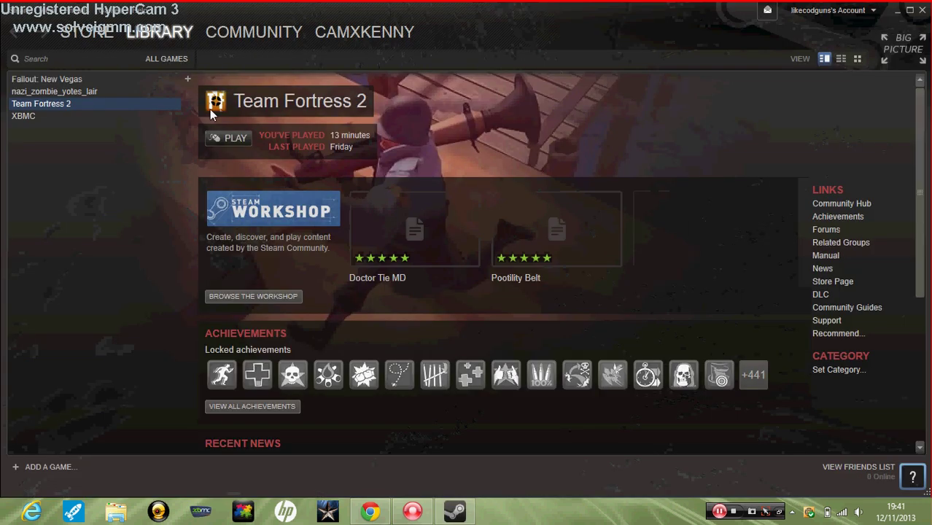
{"action": "left_click", "coordinate": [68, 79]}
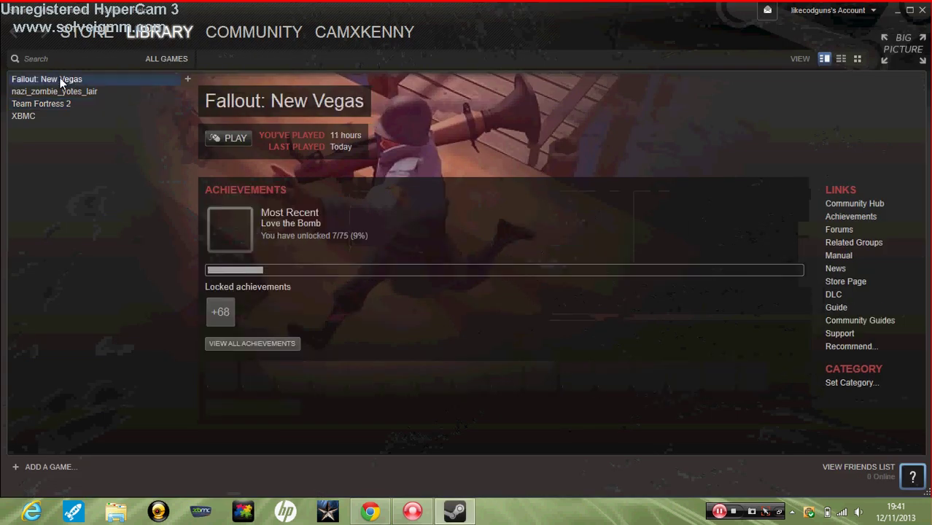
{"action": "left_click", "coordinate": [921, 10]}
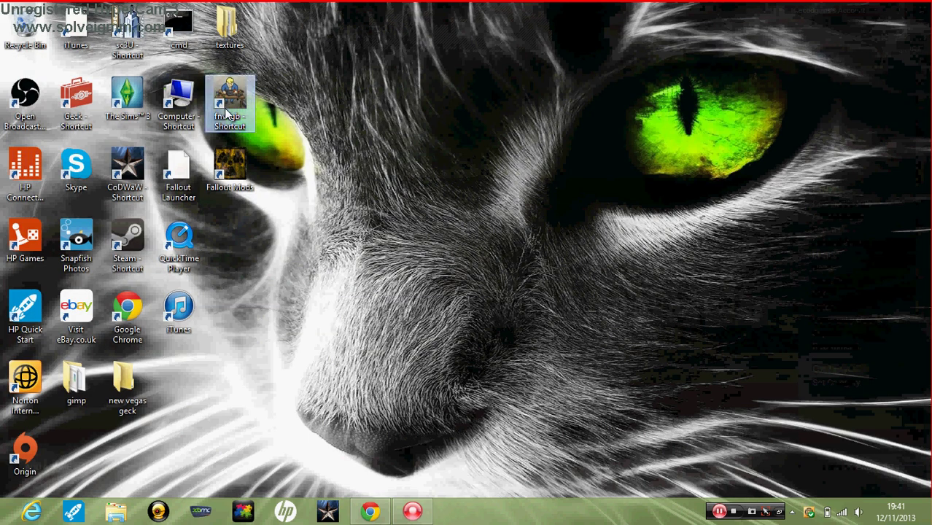
Launch the game through the fnv4gb desktop shortcut
{"action": "double_click", "coordinate": [237, 109]}
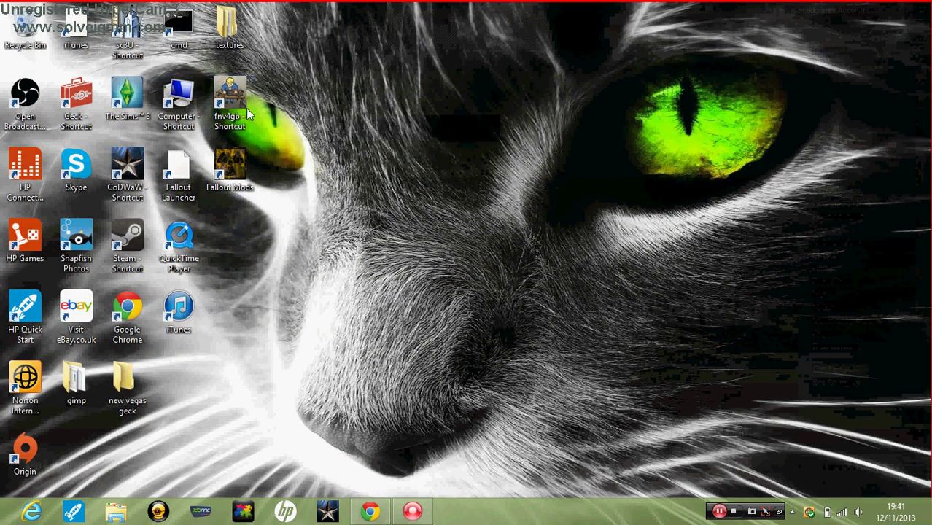